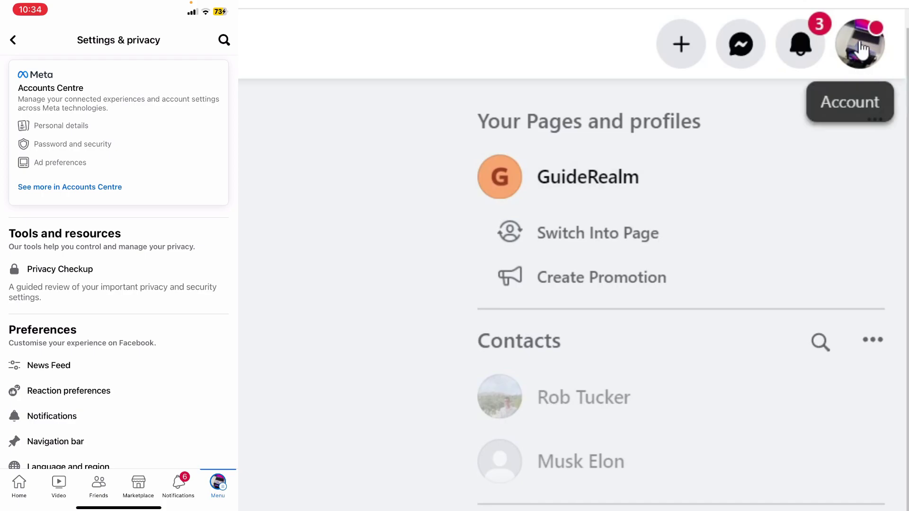
- Go from the profile menu through Settings & privacy > Settings to Accounts Centre
click(861, 47)
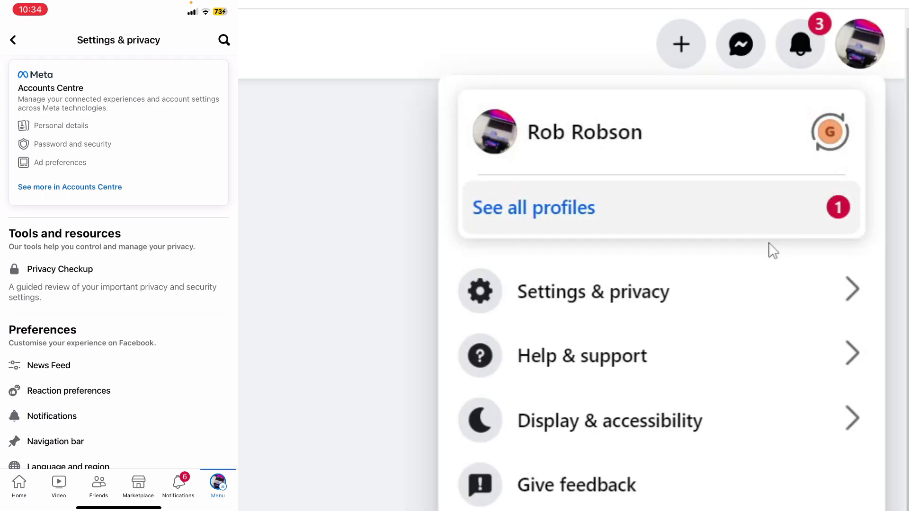
click(739, 294)
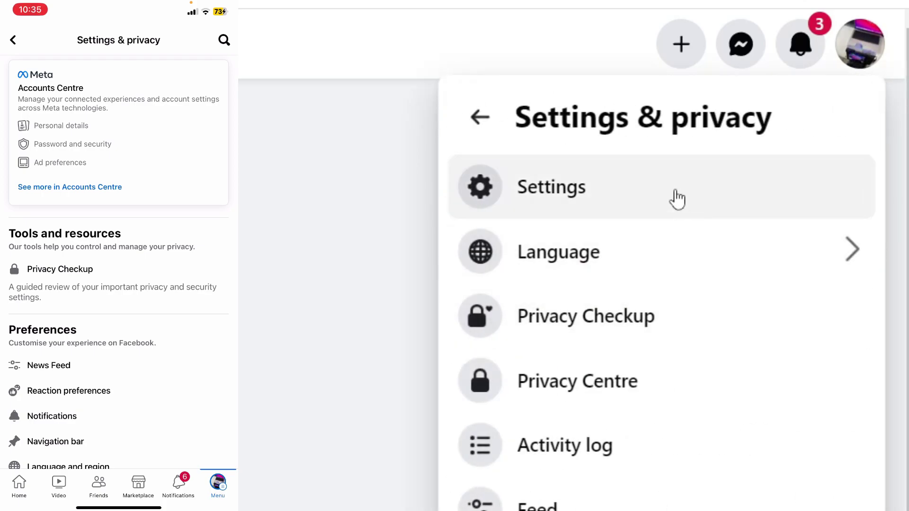
click(672, 197)
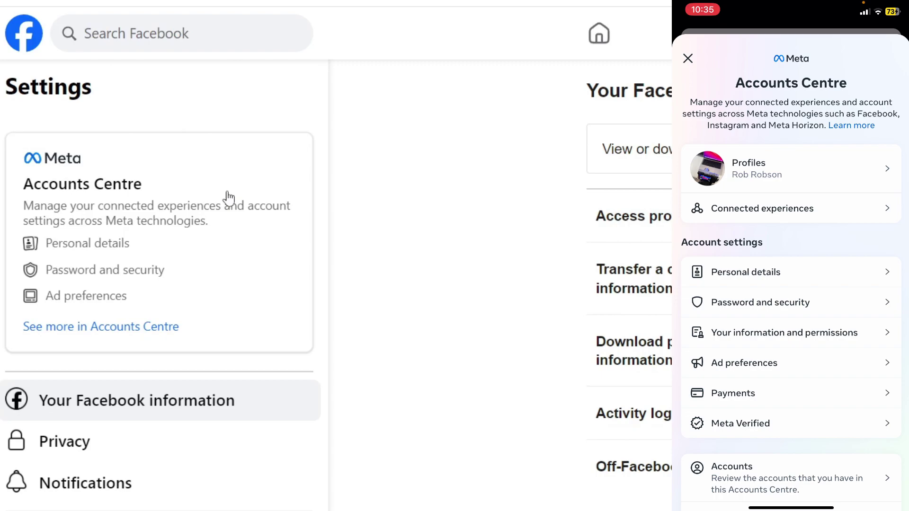
click(230, 198)
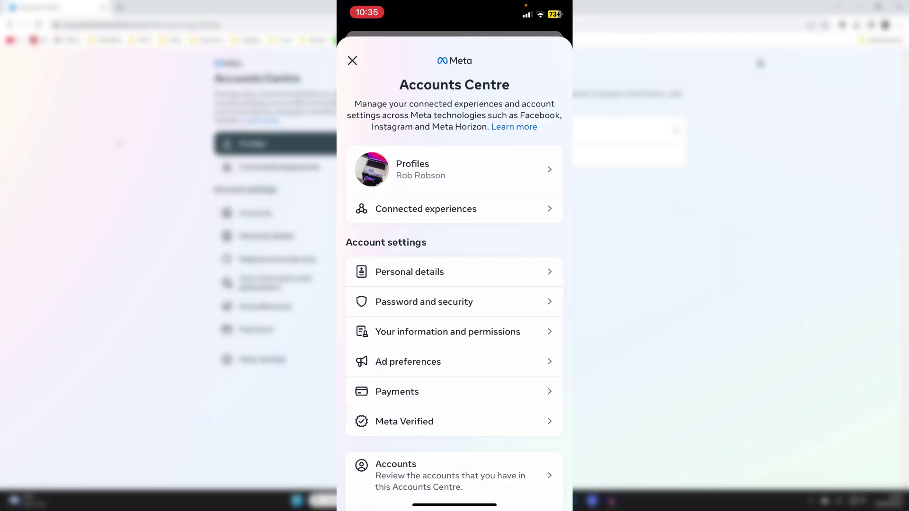
scroll(454, 284, down, 2)
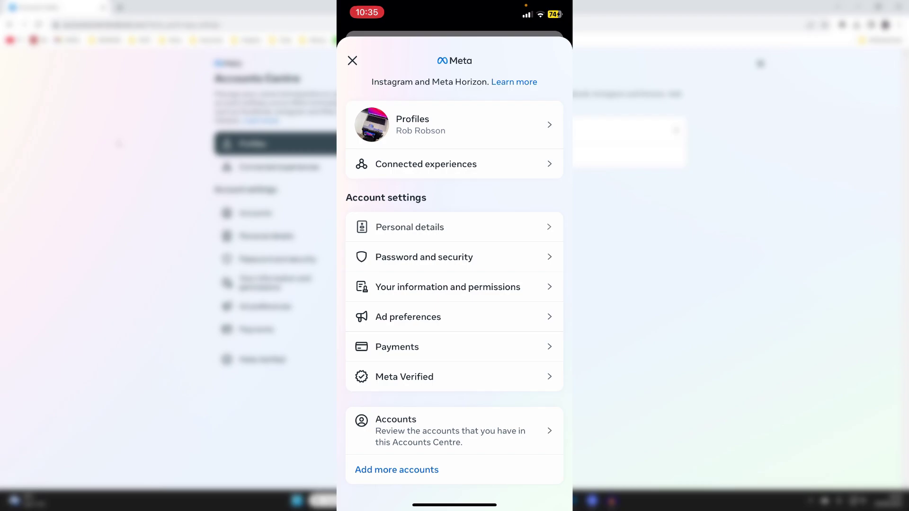
- On the phone, open Personal details > Contact info and choose Add new contact
click(409, 227)
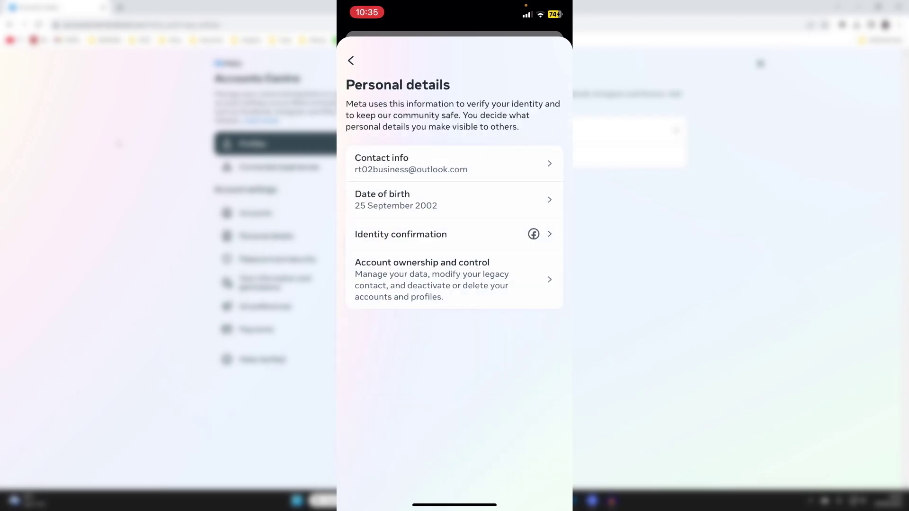
click(452, 164)
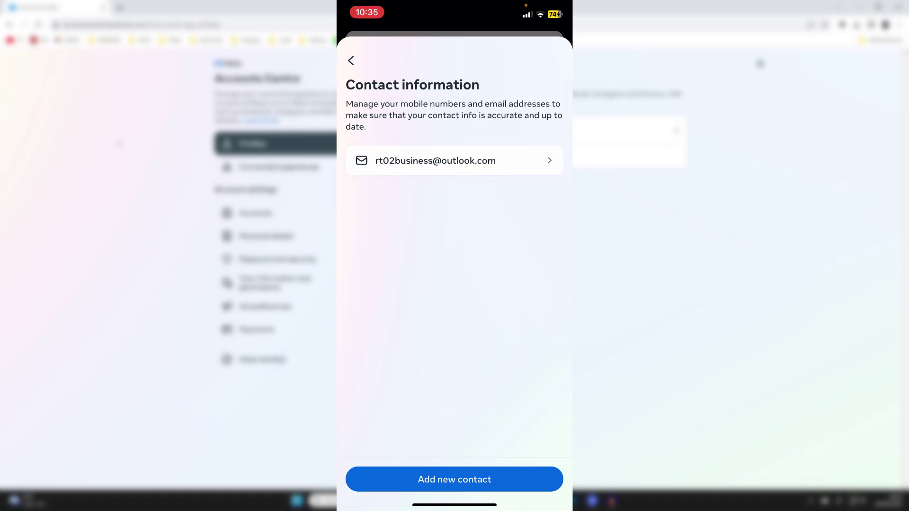
click(454, 480)
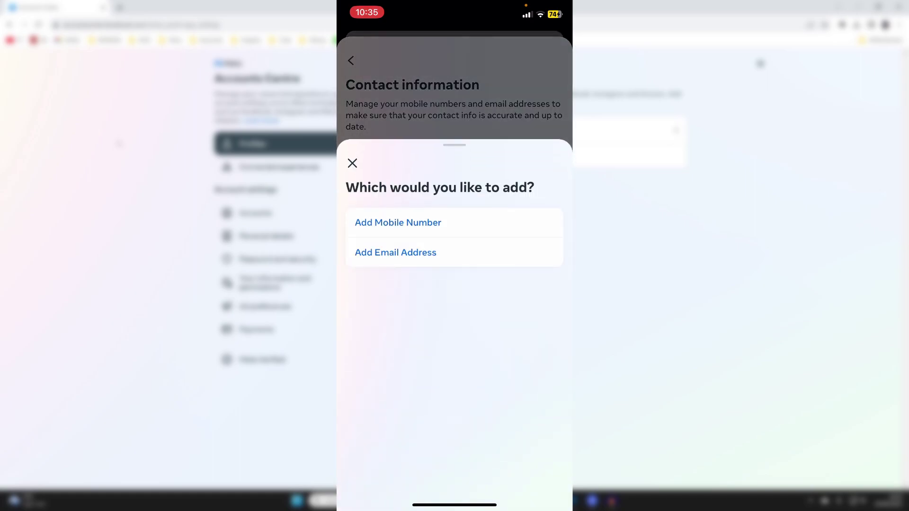